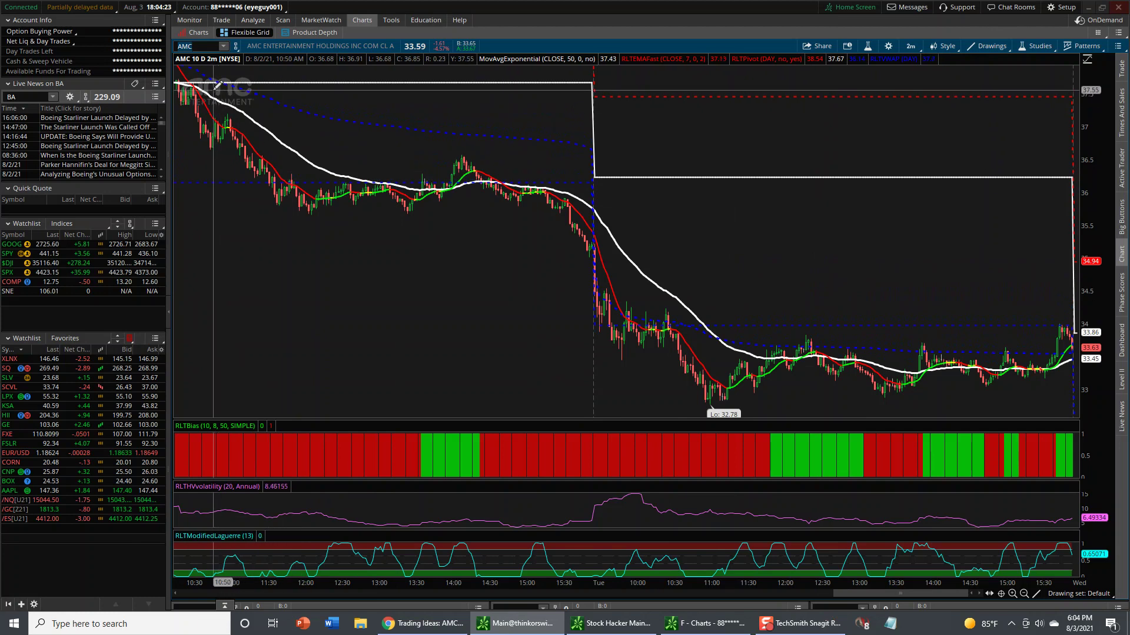
- Draw a red trendline from the upper-left high to lower right, then bring up the AMC call-sweeps image
{"action": "left_click", "coordinate": [246, 102]}
{"action": "left_click_drag", "start_coordinate": [246, 99], "coordinate": [1079, 392]}
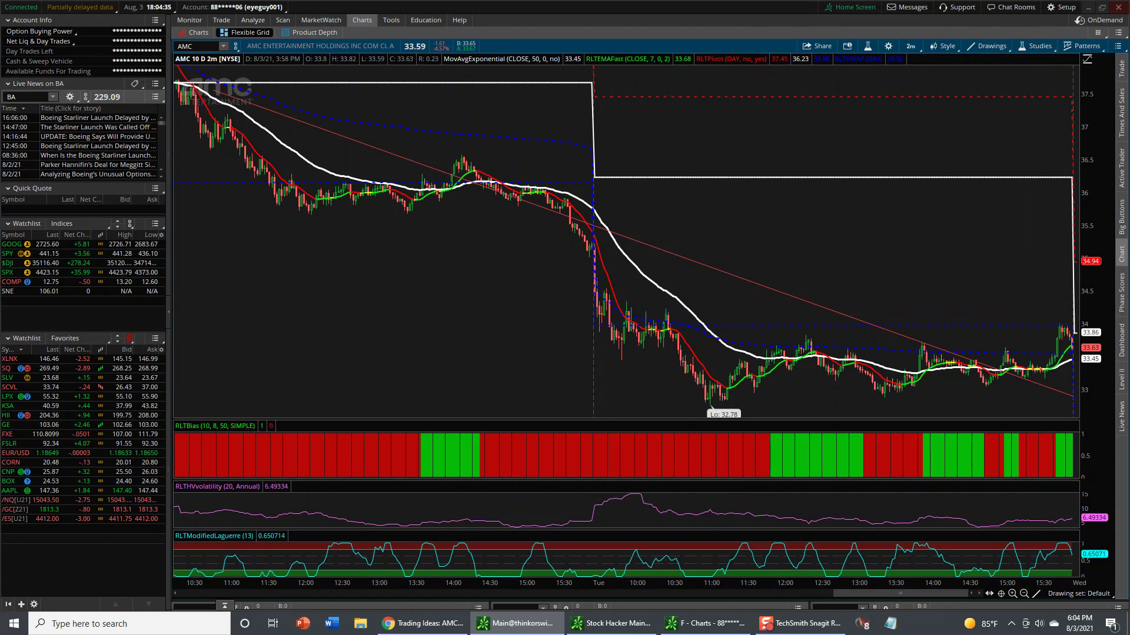
{"action": "key", "text": "alt+Tab"}
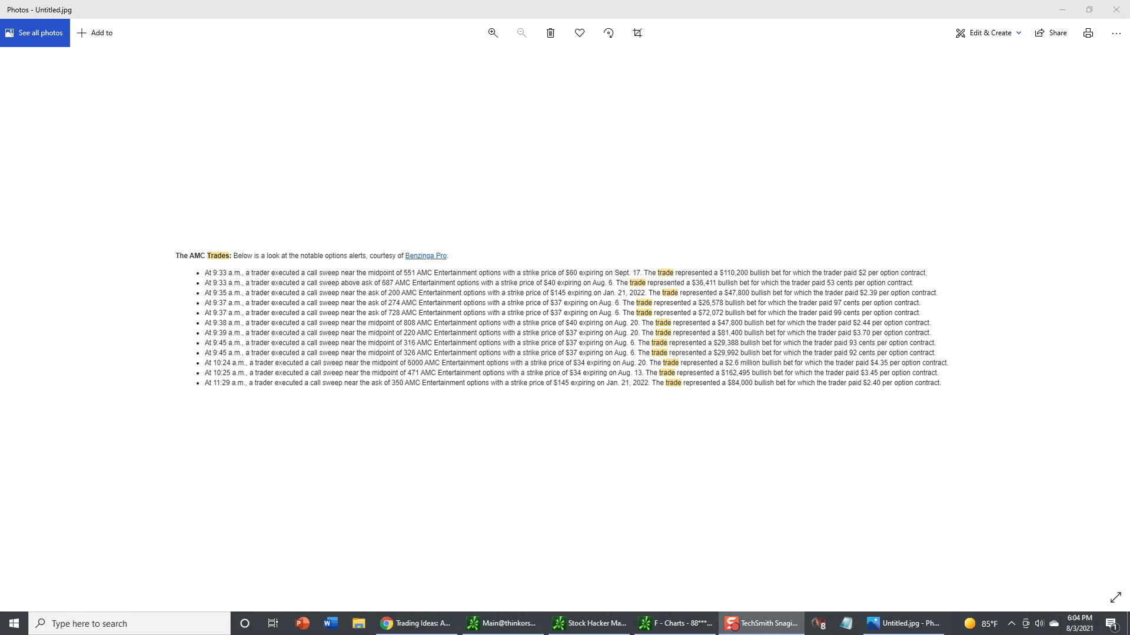